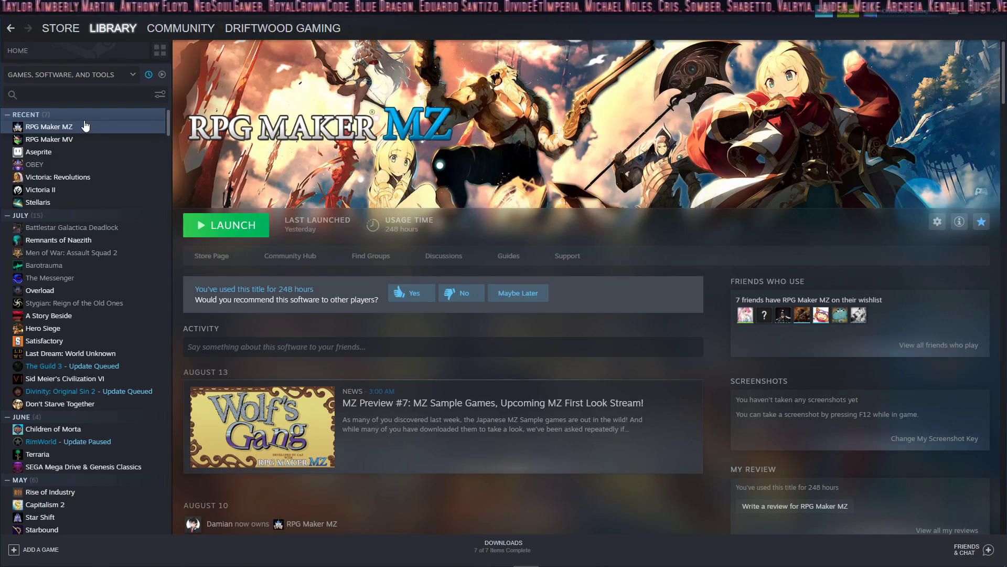
Select RPG Maker MZ in the Steam library and bring up its options menu.
left_click(86, 128)
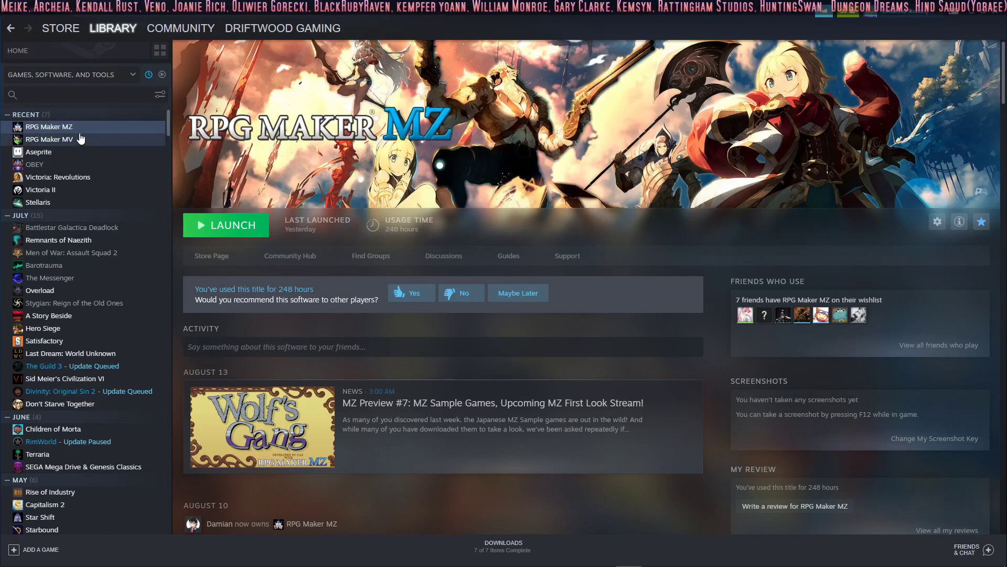
right_click(66, 131)
mouse_move(83, 184)
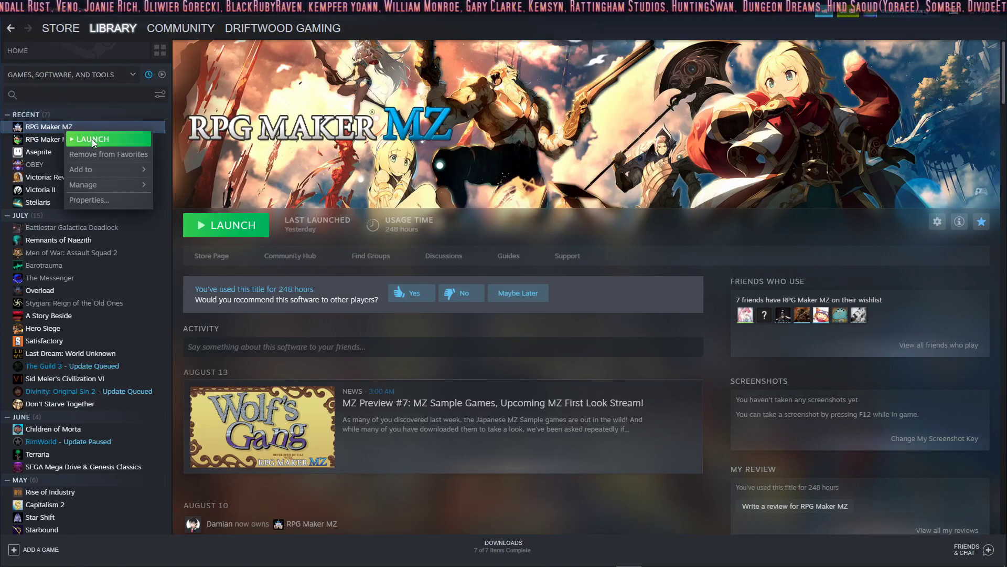
Browse RPG Maker MZ's installed files from the Local Files section of its Steam Properties.
left_click(107, 199)
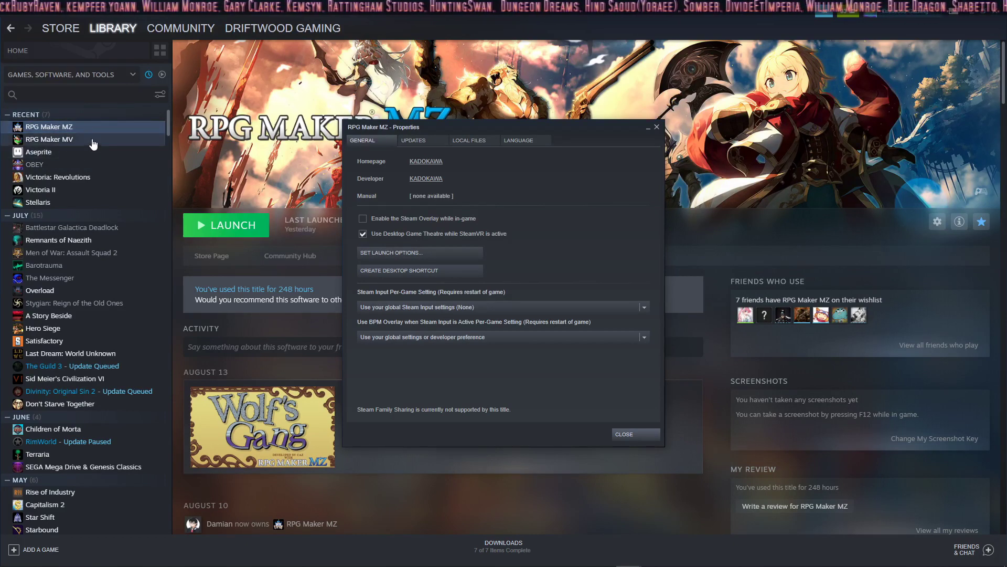
mouse_move(475, 123)
left_mouse_down()
mouse_move(451, 162)
mouse_move(454, 152)
left_mouse_up()
left_click(444, 171)
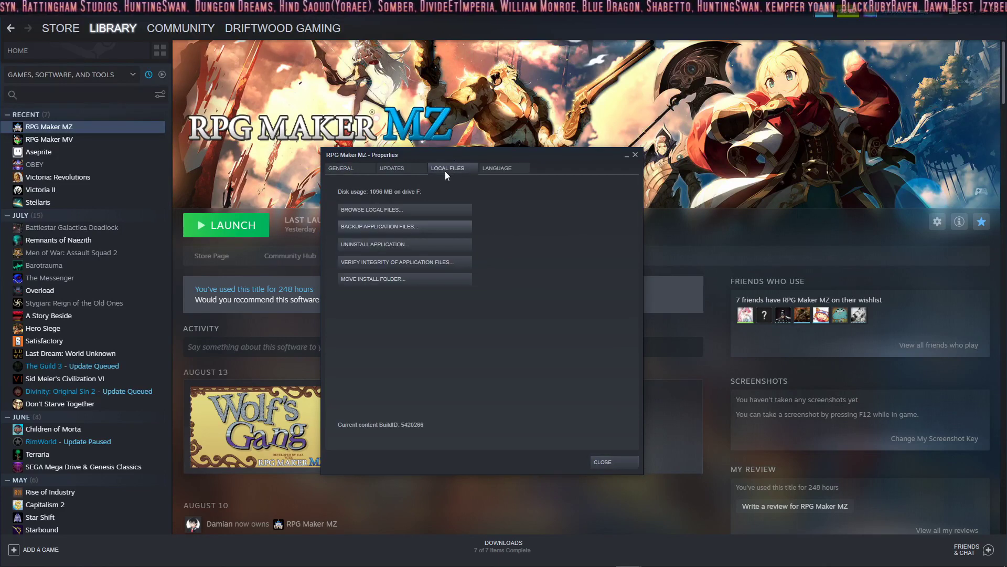
left_click(401, 211)
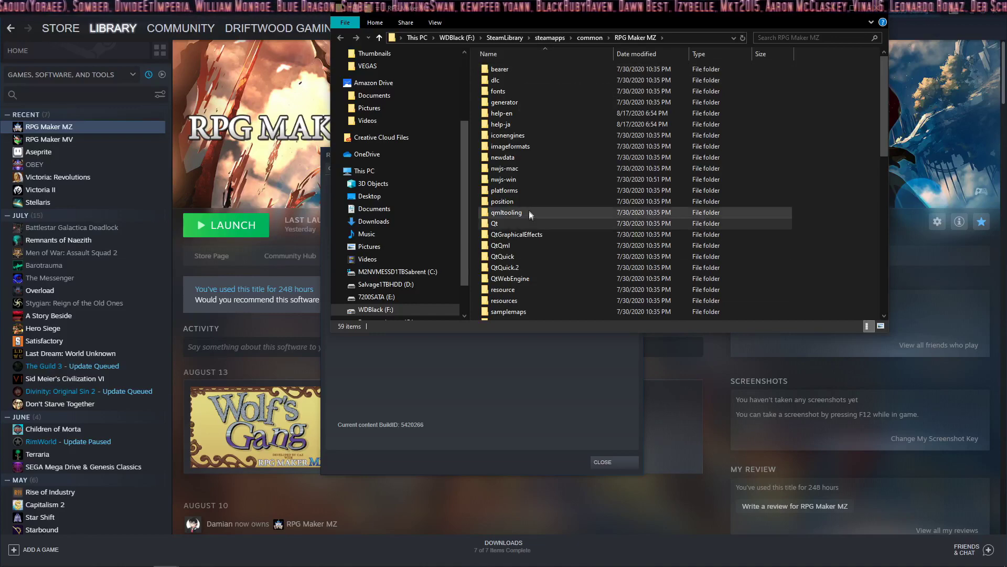
scroll(528, 209, "down", 10)
scroll(529, 212, "up", 5)
scroll(527, 244, "up", 5)
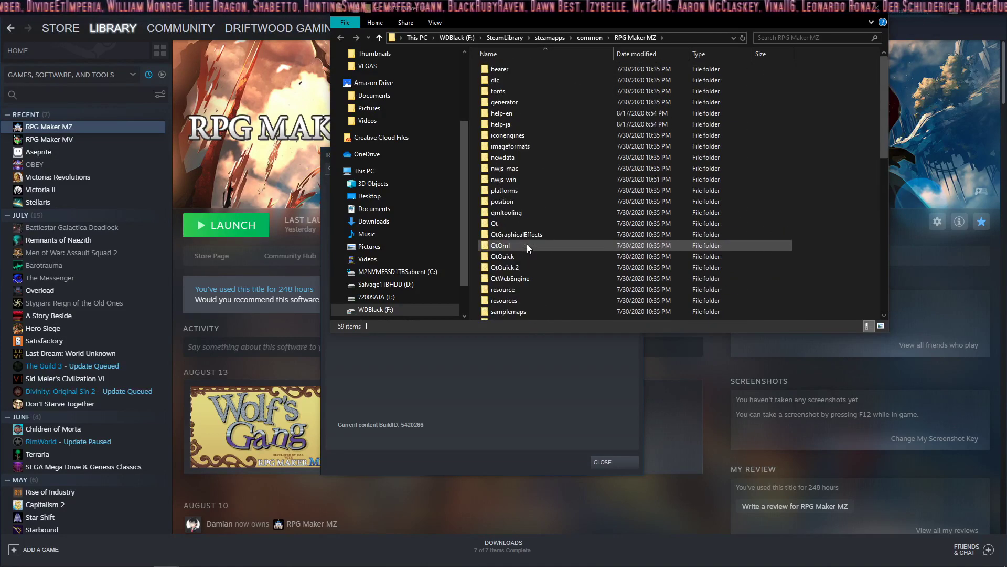
Go into dlc > BasicResources, check the pictures folder, then enter plugins > launch.
double_click(501, 81)
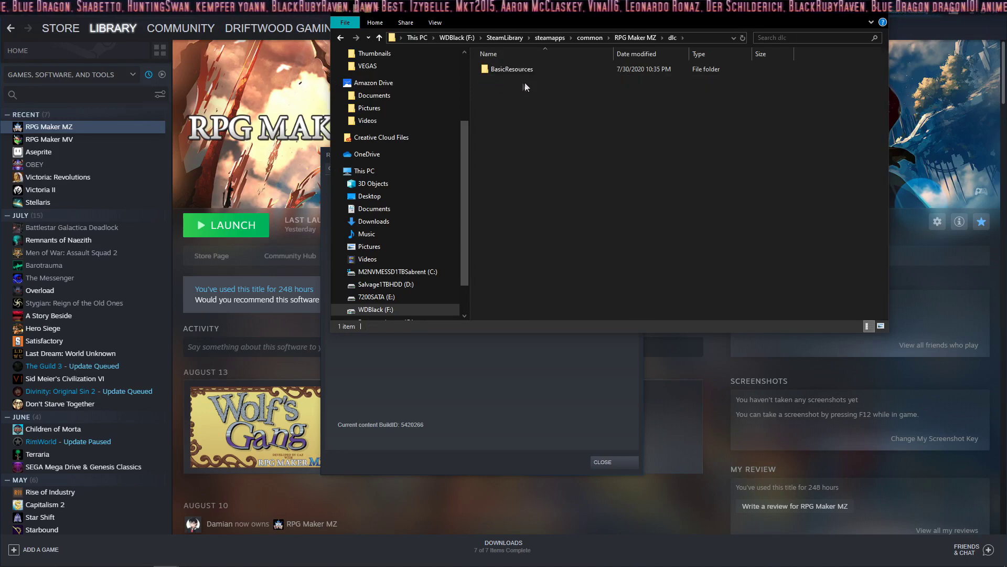
double_click(516, 71)
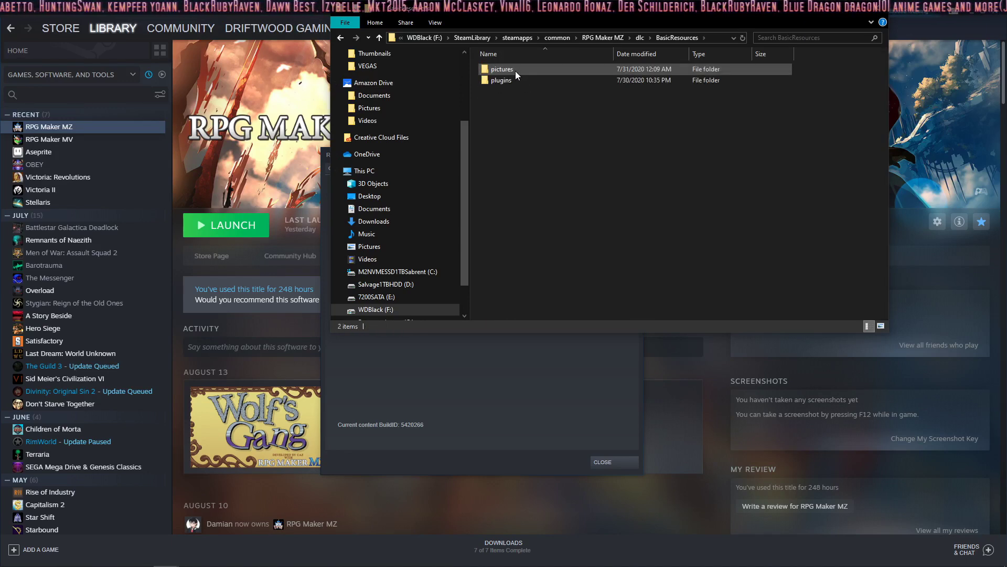
left_click(515, 71)
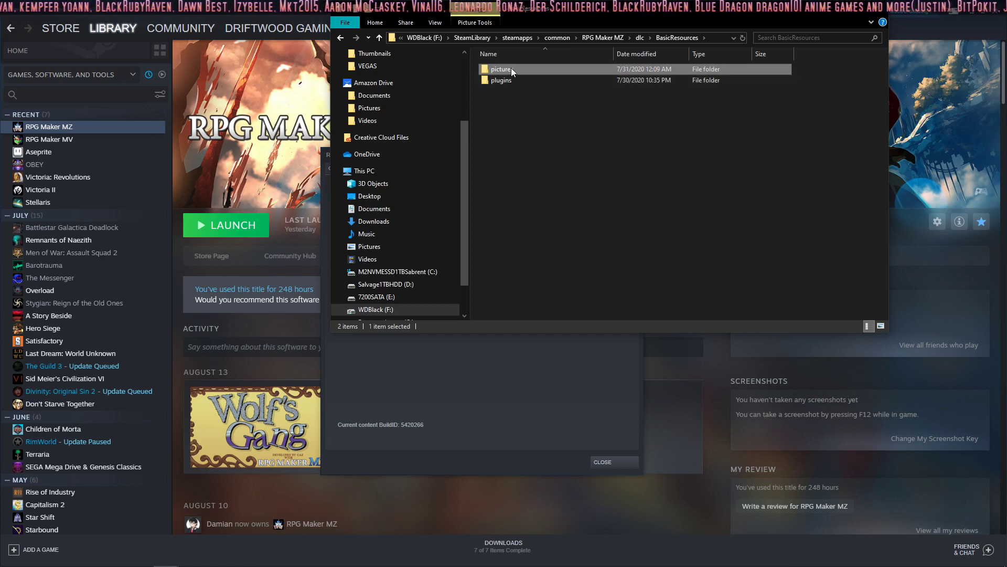
double_click(515, 72)
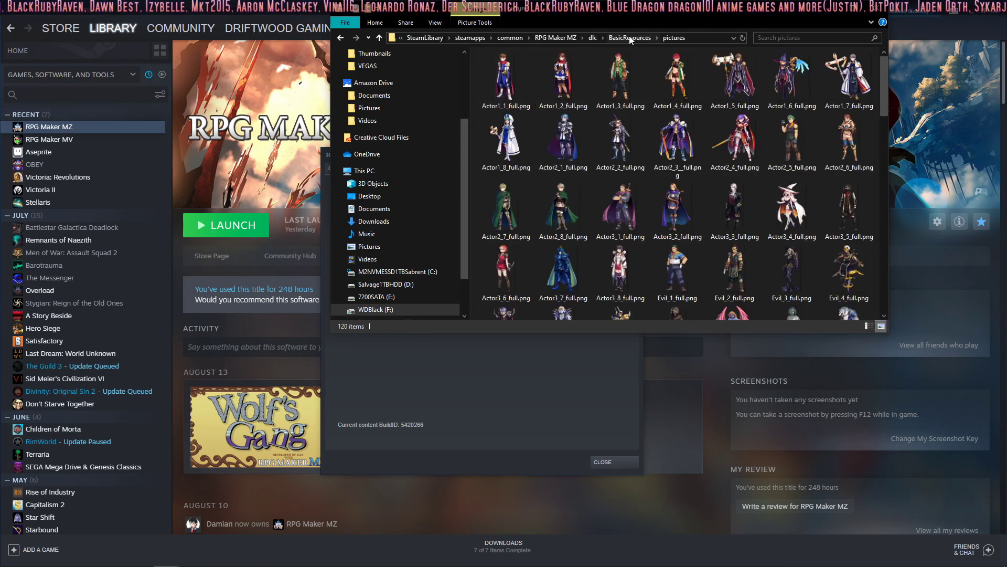
left_click(630, 39)
double_click(517, 78)
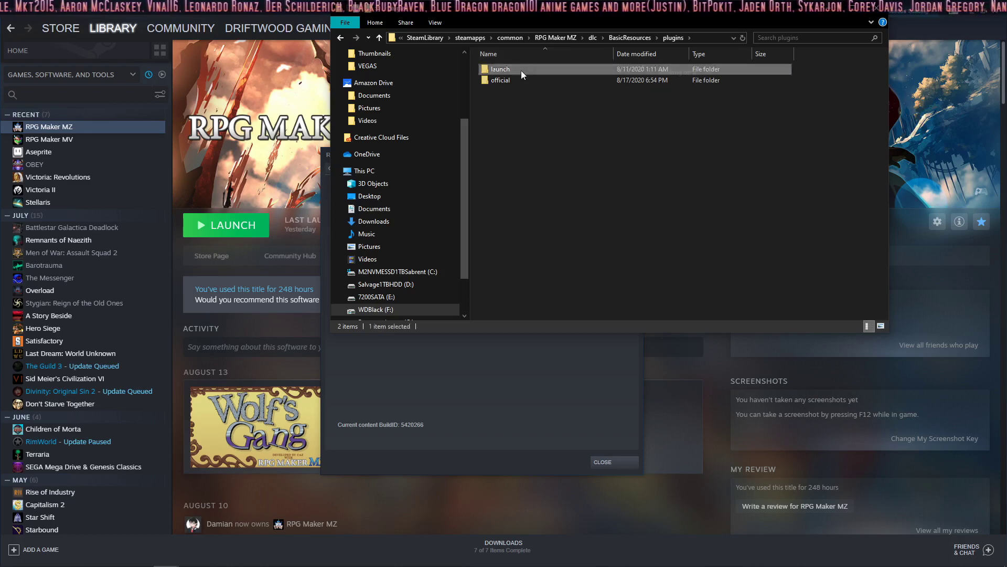
double_click(521, 71)
scroll(585, 79, "down", 3)
scroll(584, 88, "down", 3)
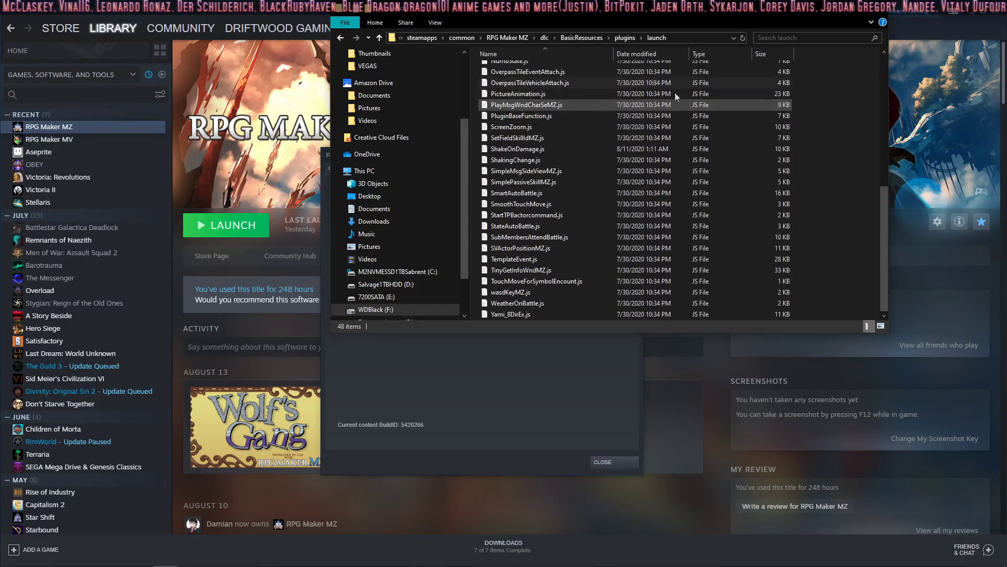
scroll(675, 92, "down", 2)
scroll(621, 102, "up", 3)
scroll(622, 102, "up", 3)
Check the official plugins folder, then select all 48 files in the launch folder.
left_click(625, 37)
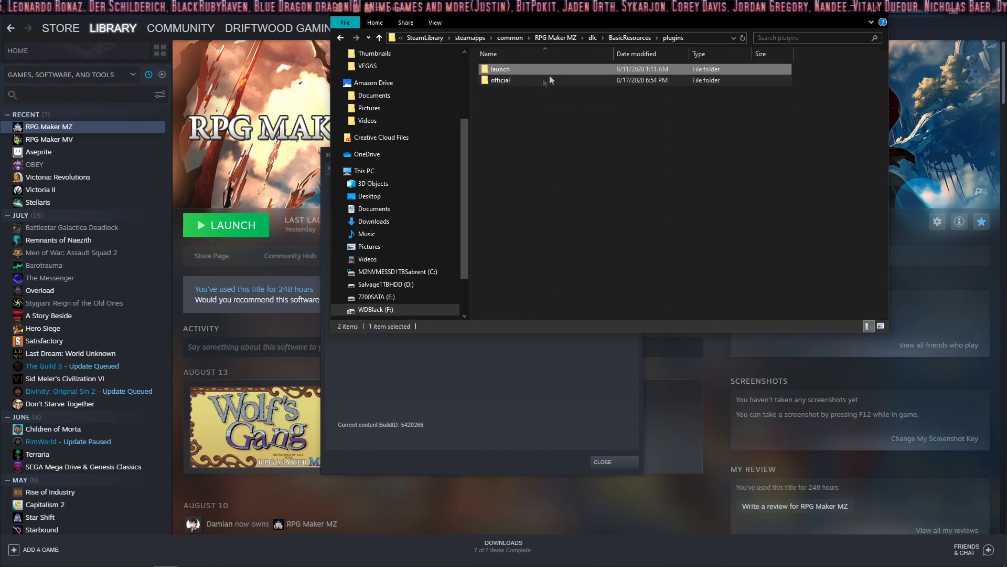
double_click(503, 81)
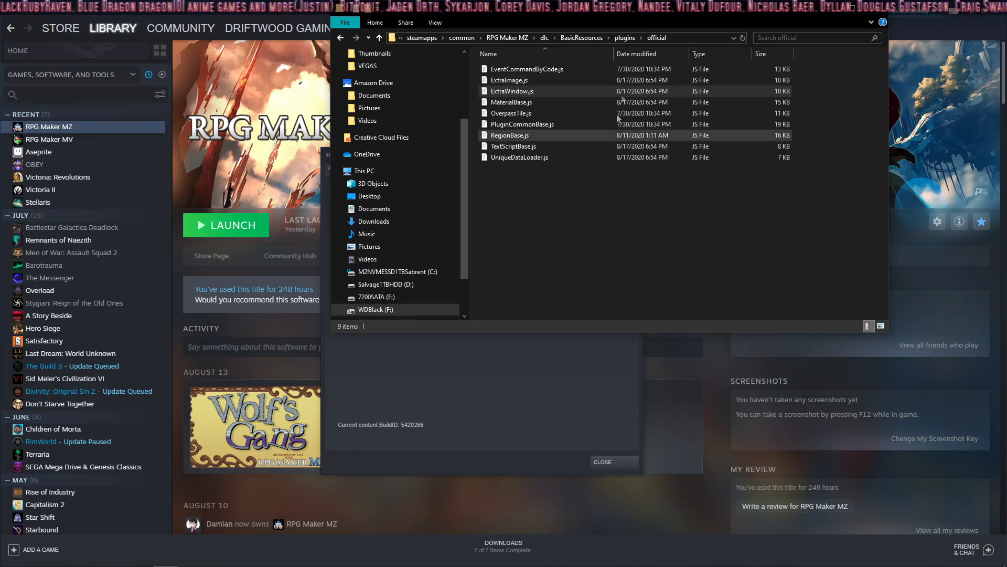
key("alt+Left")
key("alt+Left")
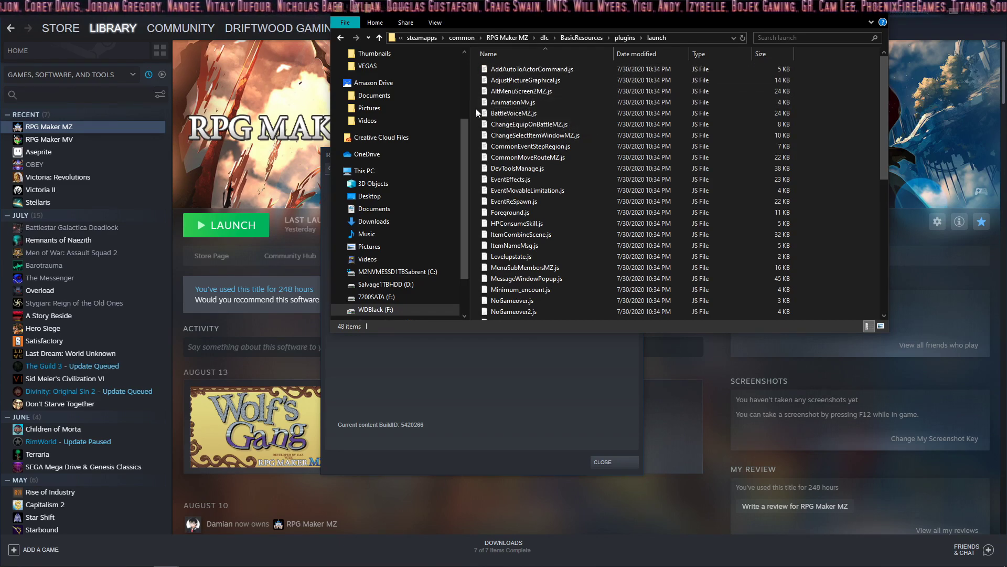
key("ctrl+a")
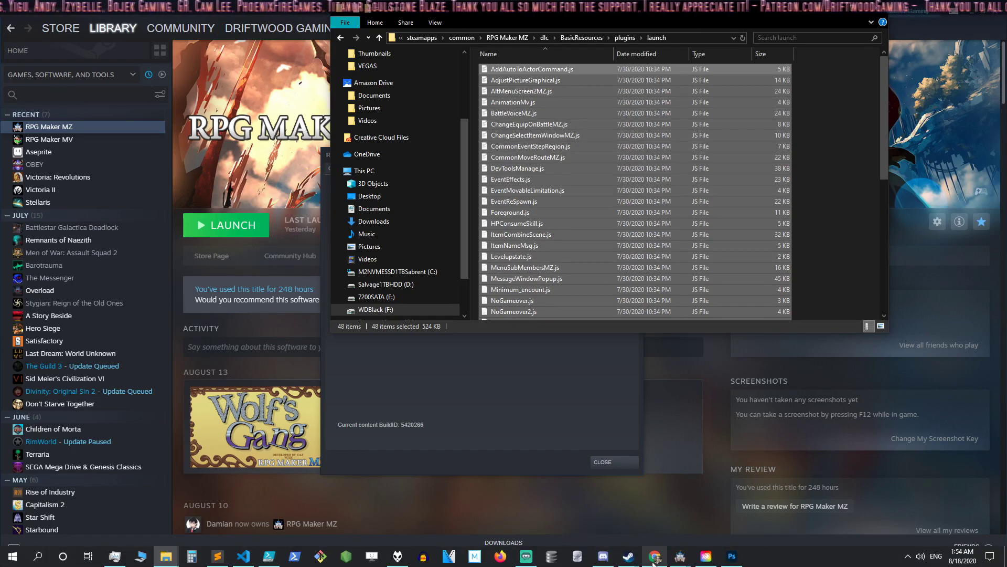
left_click(680, 557)
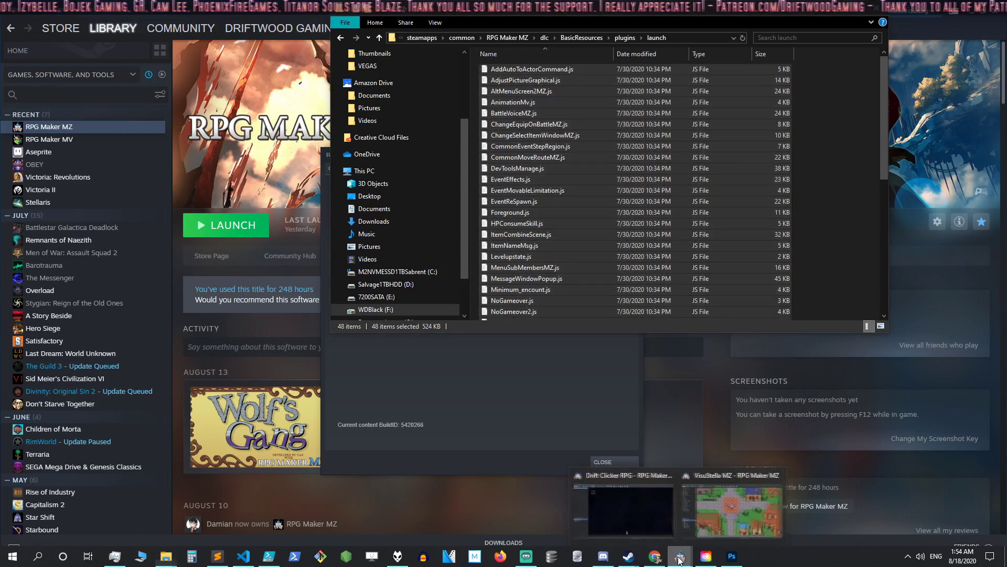
Bring the Drift Clicker RPG project forward and show its game folder on disk via Game > Open Folder.
left_click(645, 505)
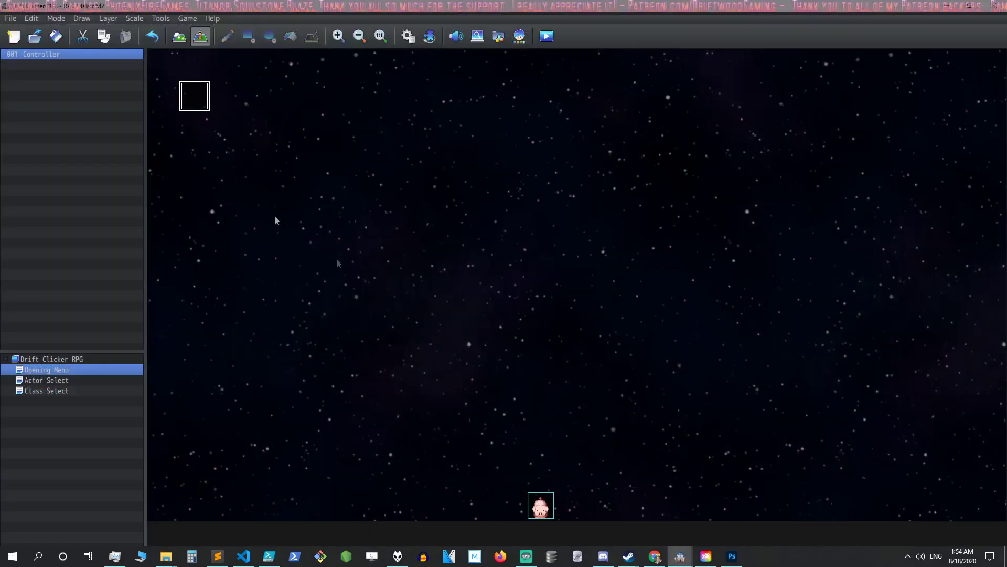
left_click(193, 20)
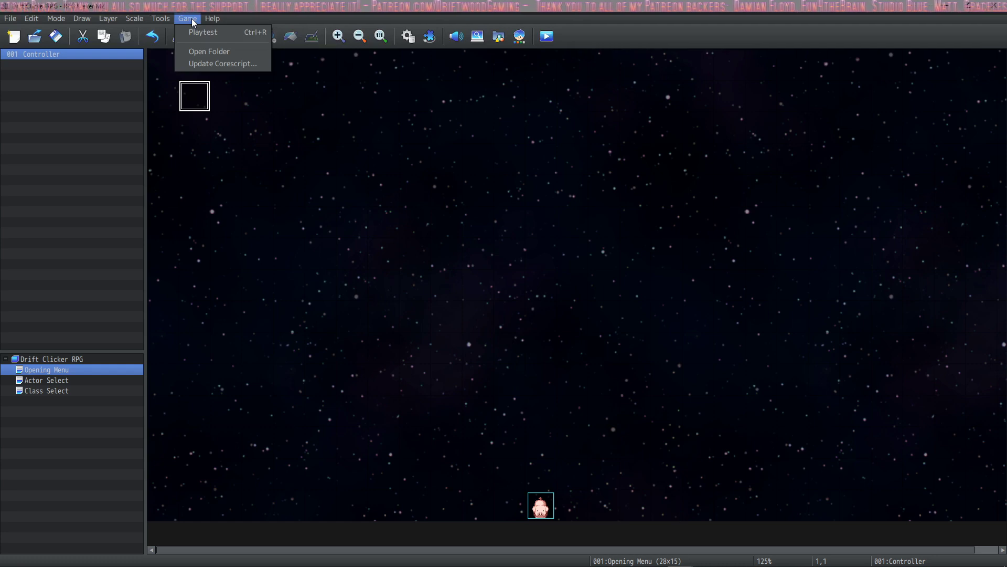
left_click(223, 53)
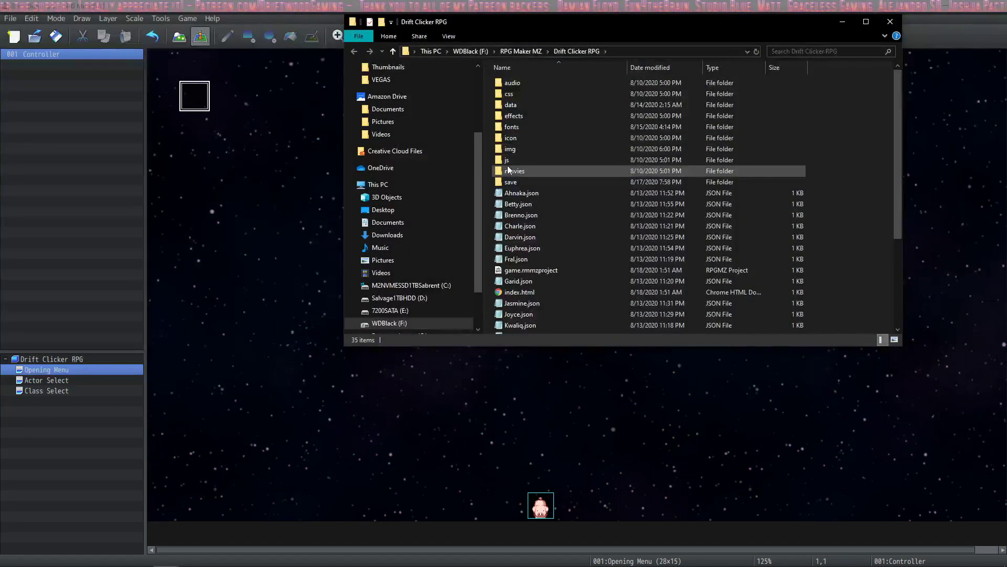
Paste the copied launch plugins into the project's js > plugins folder.
double_click(509, 160)
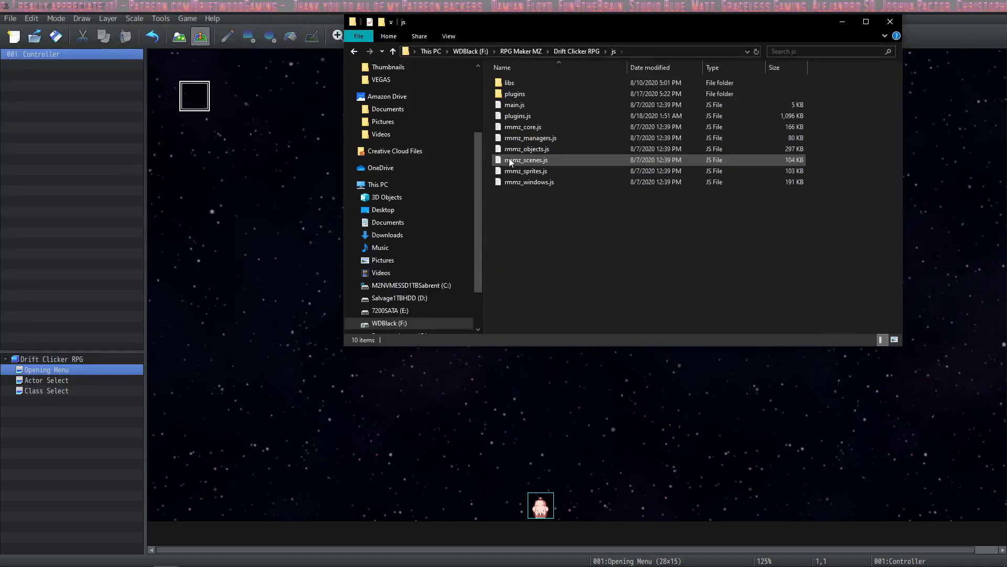
double_click(525, 93)
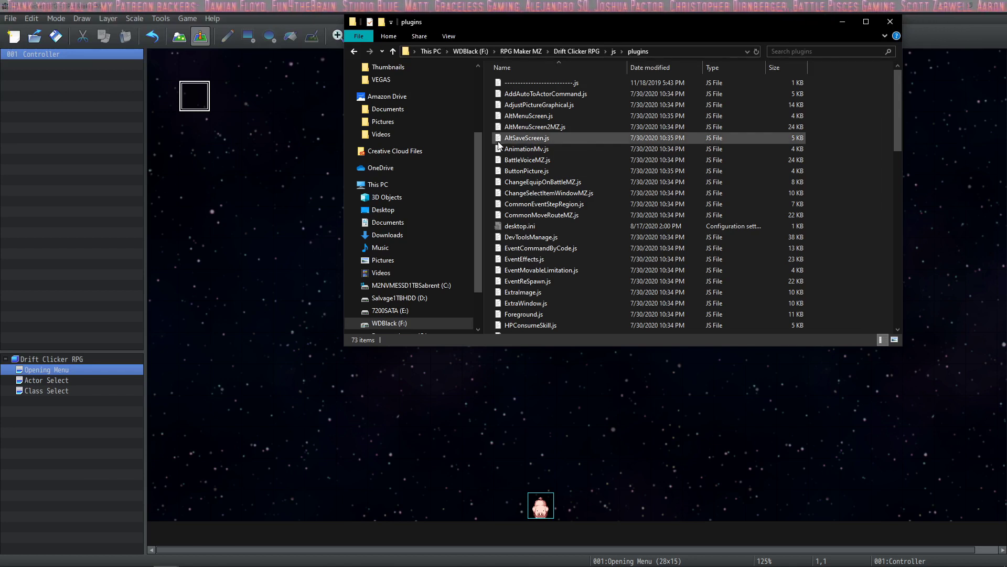
key("ctrl+v")
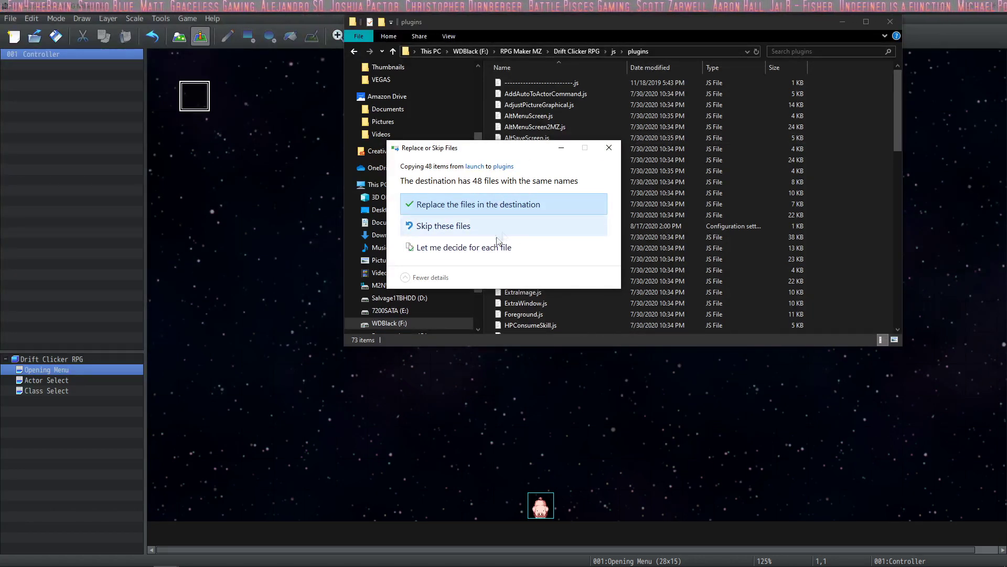
Replace the same-named files with the DLC plugin versions and return to RPG Maker.
left_click(453, 229)
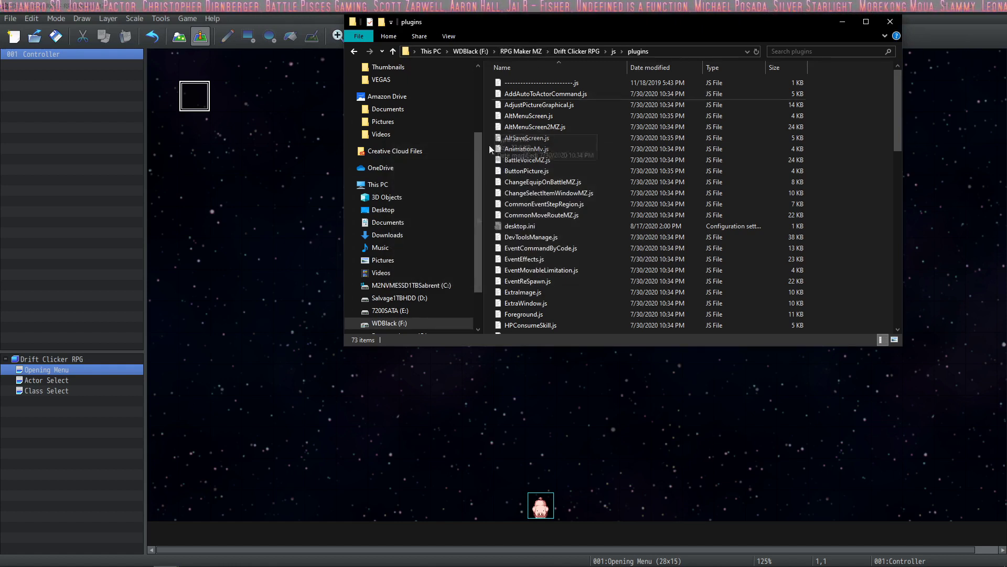
mouse_move(416, 133)
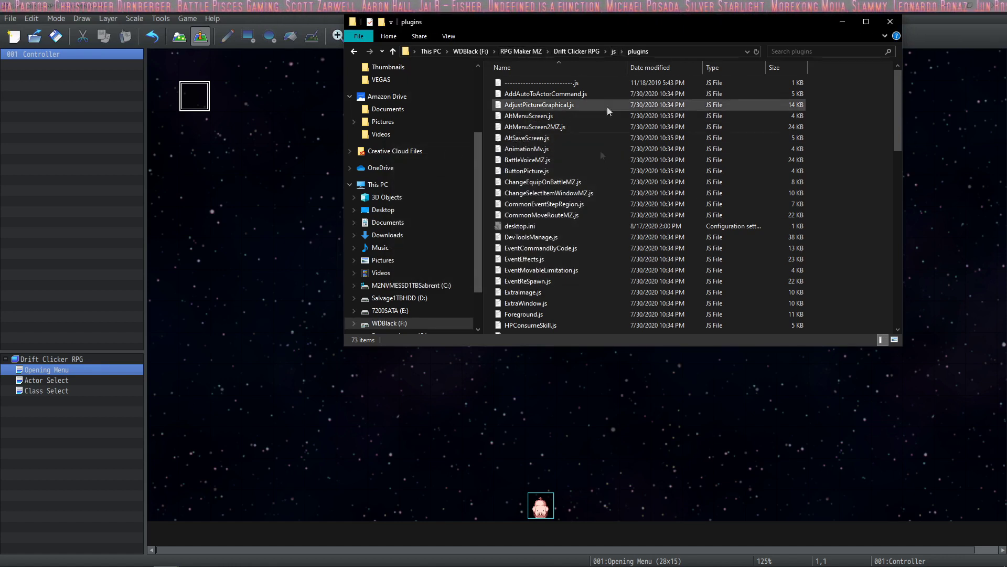
left_click(543, 94)
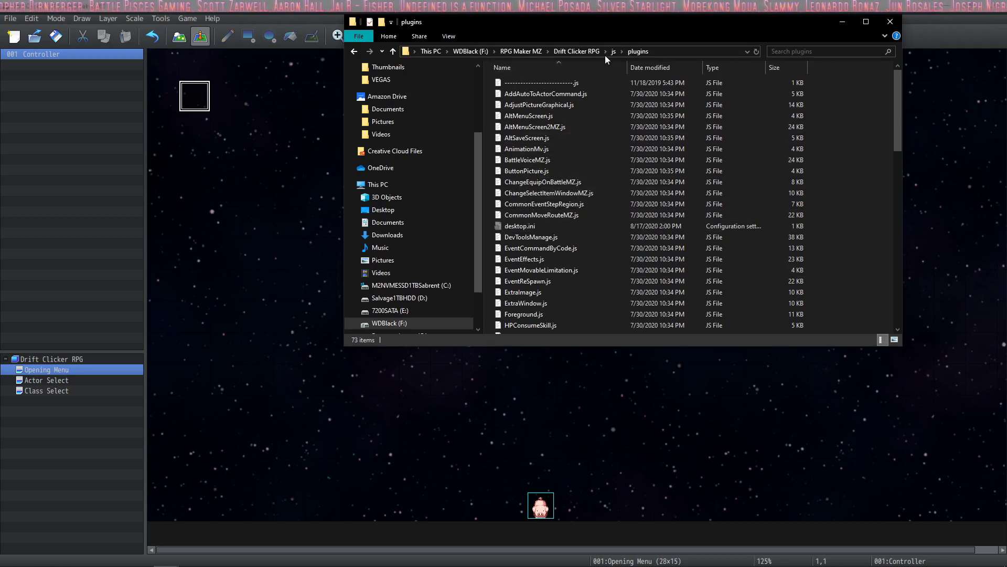
left_click_drag(633, 31, 597, 127)
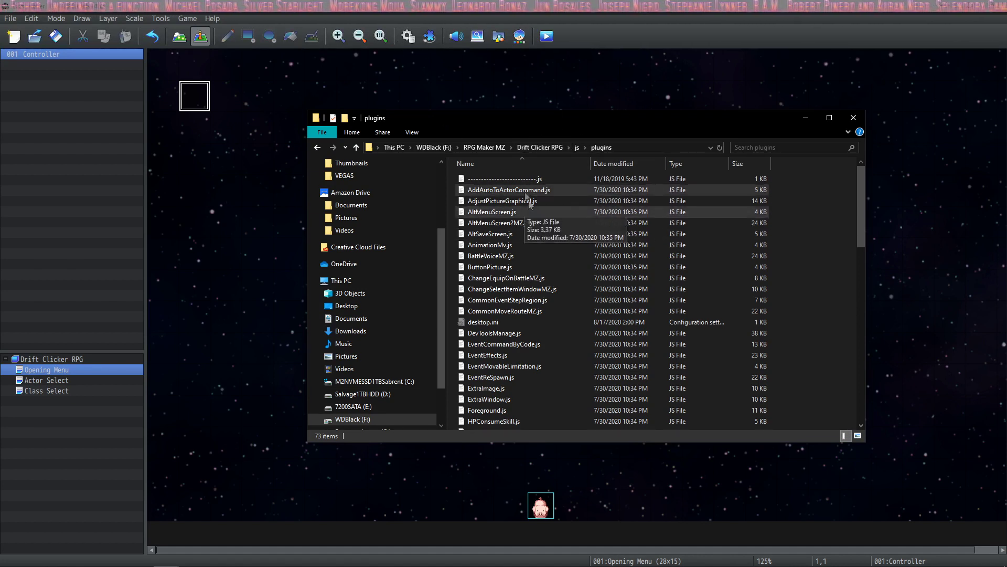
left_click(433, 36)
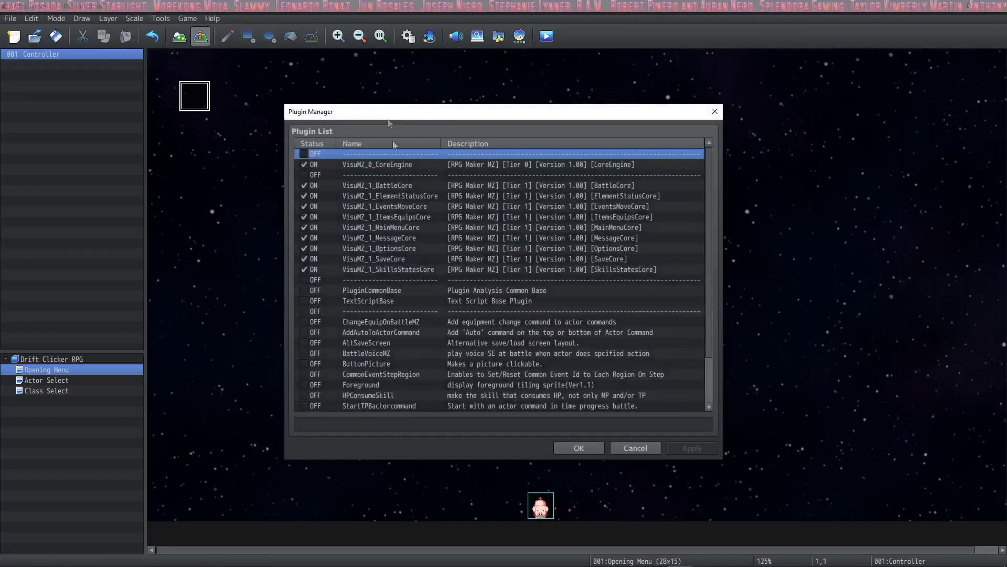
scroll(713, 210, "down", 3)
Browse the available plugins from a new plugin entry, then cancel and close Plugin Manager unchanged.
double_click(461, 404)
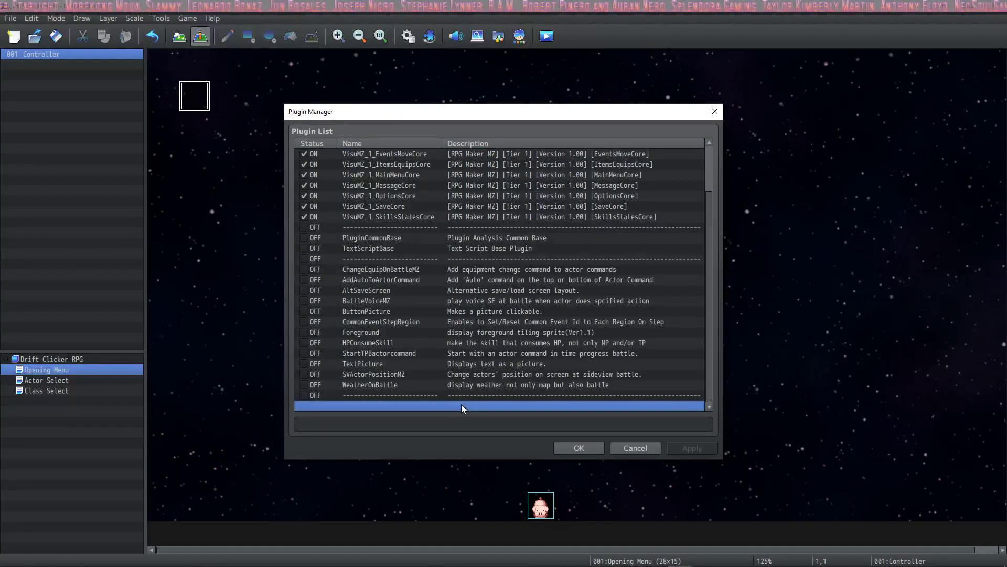
left_click(329, 154)
scroll(335, 236, "down", 3)
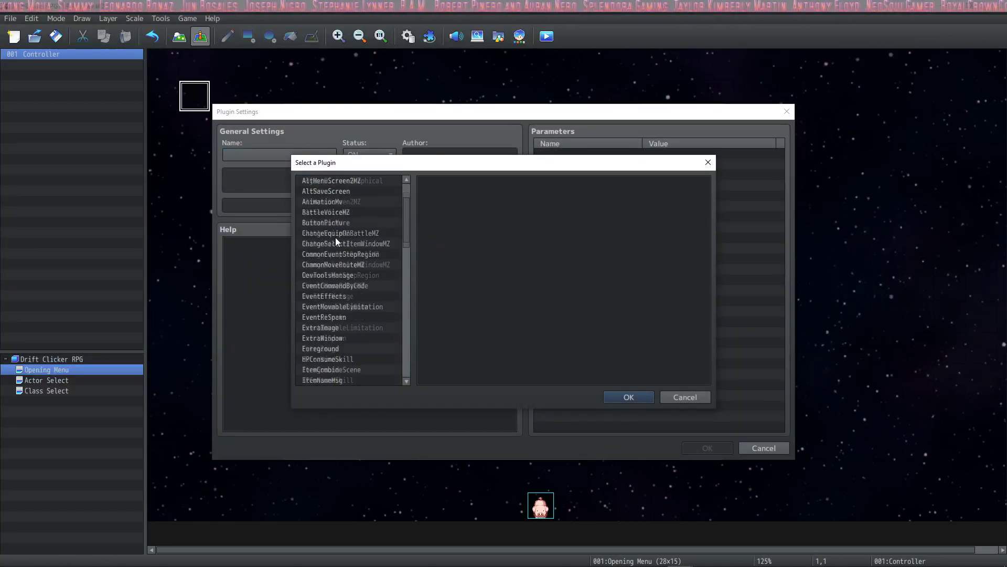
scroll(338, 249, "down", 2)
scroll(339, 249, "down", 5)
scroll(347, 276, "down", 5)
scroll(347, 277, "down", 5)
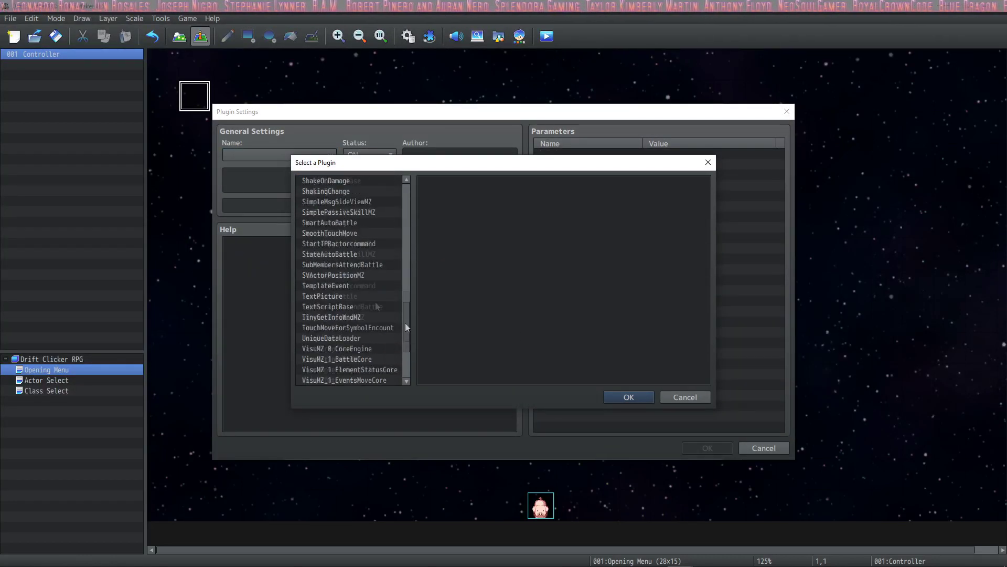
left_click(686, 397)
left_click(756, 448)
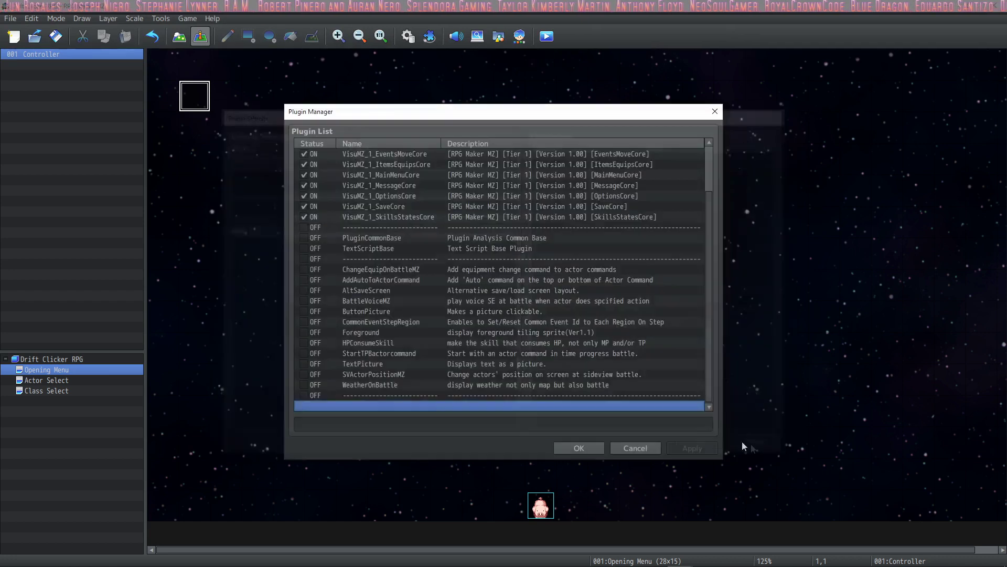
left_click(582, 448)
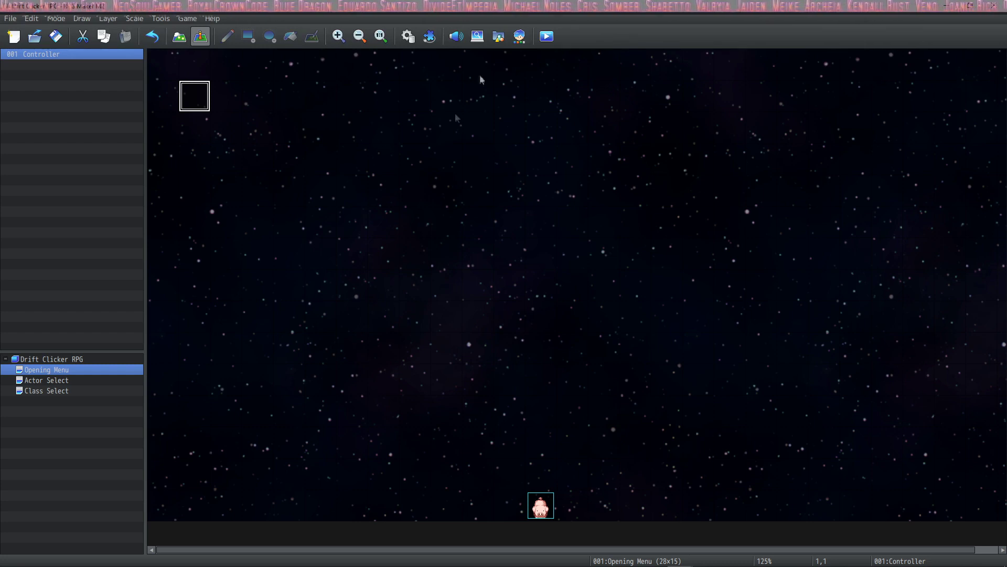
Open Resource Manager, view parallaxes, tilesets and BGM, and preview then cancel the DLC import.
left_click(499, 38)
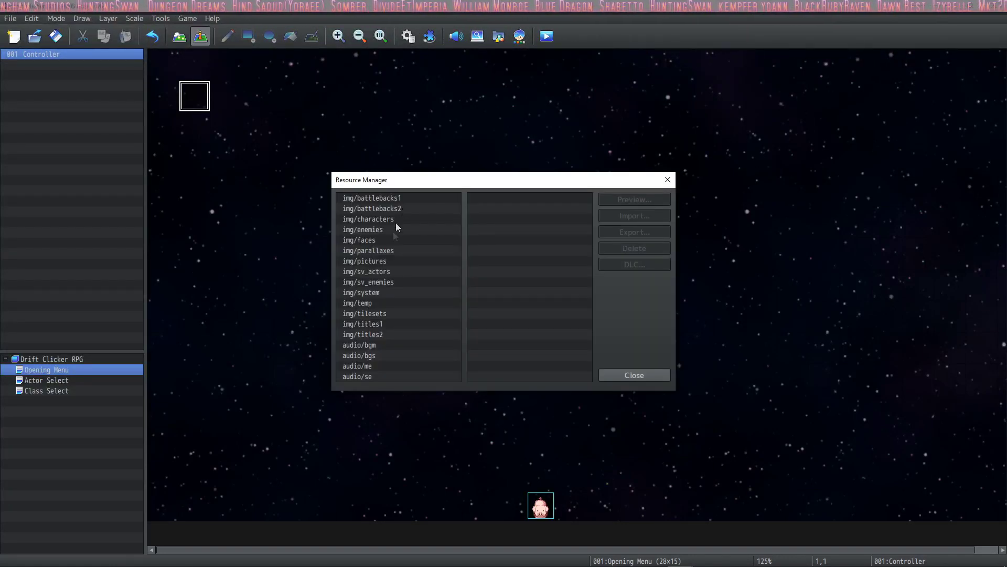
left_click(388, 250)
left_click(385, 315)
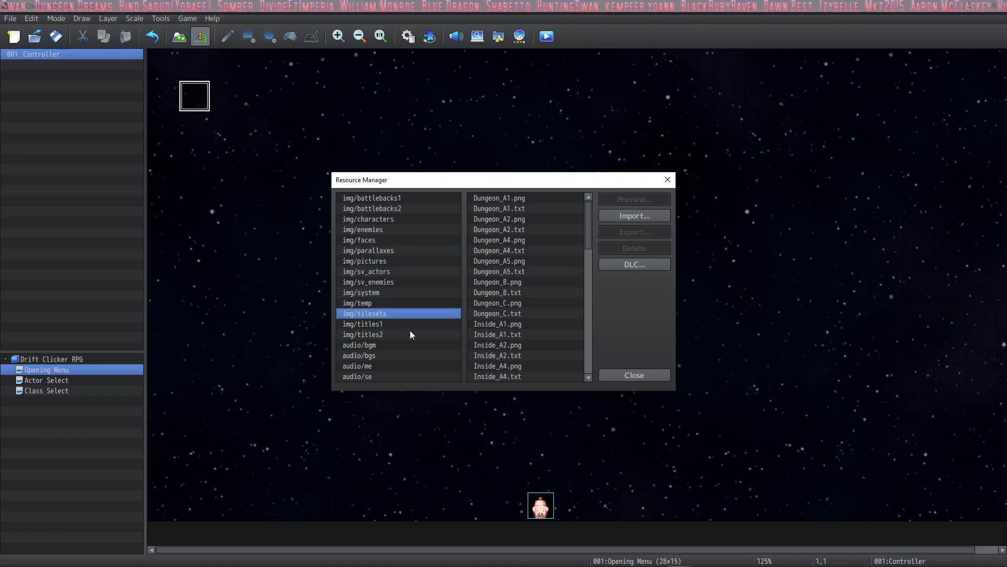
left_click(367, 346)
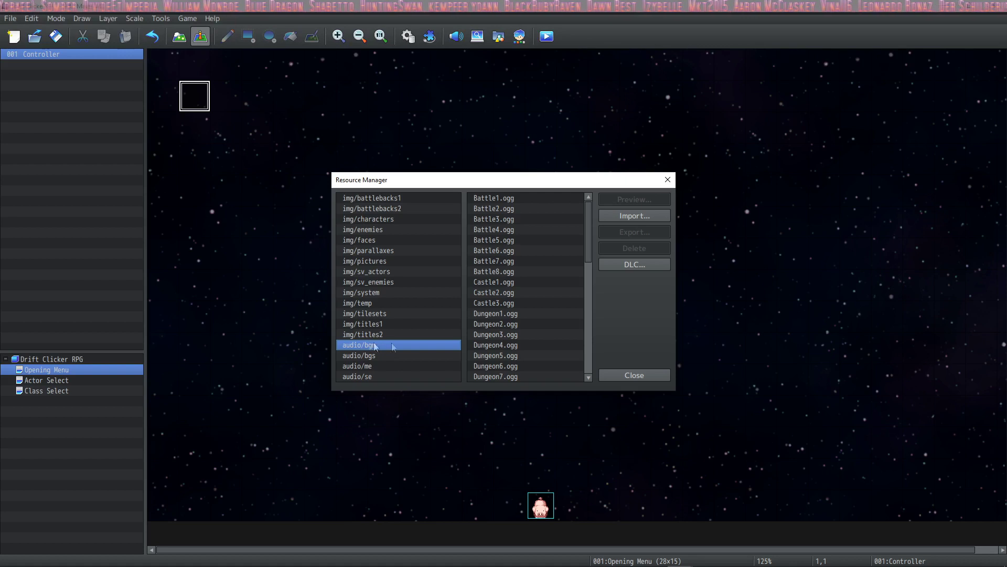
left_click(637, 265)
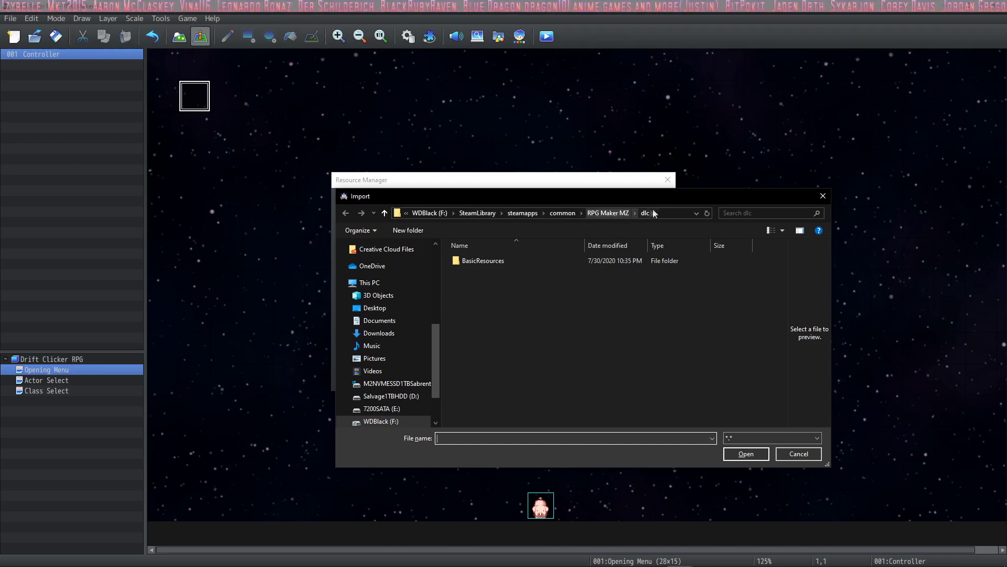
key("Escape")
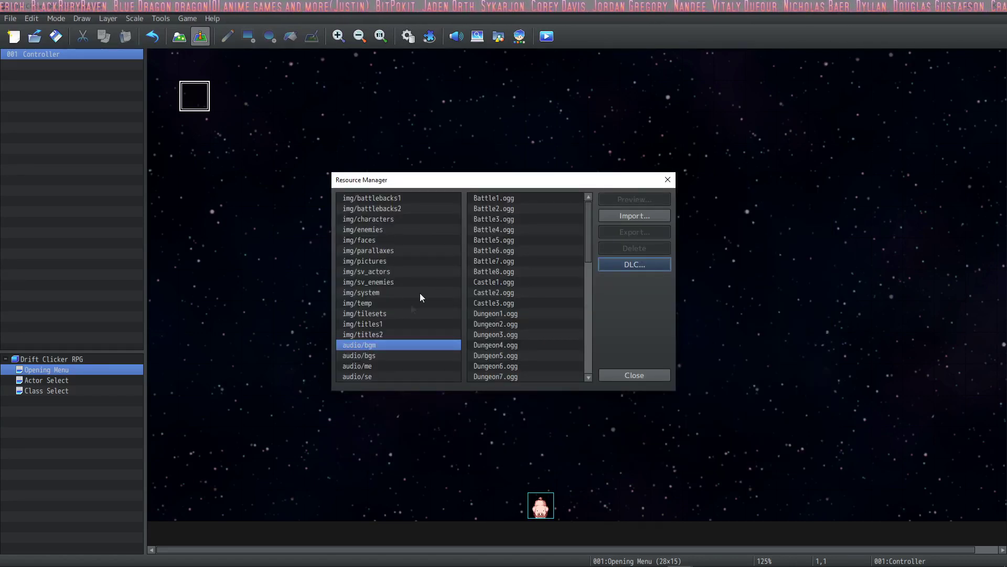
View characters, side-view battlers, tilesets, BGS and system folders, recheck the DLC import, then select img/pictures.
left_click(393, 251)
left_click(402, 220)
left_click(408, 272)
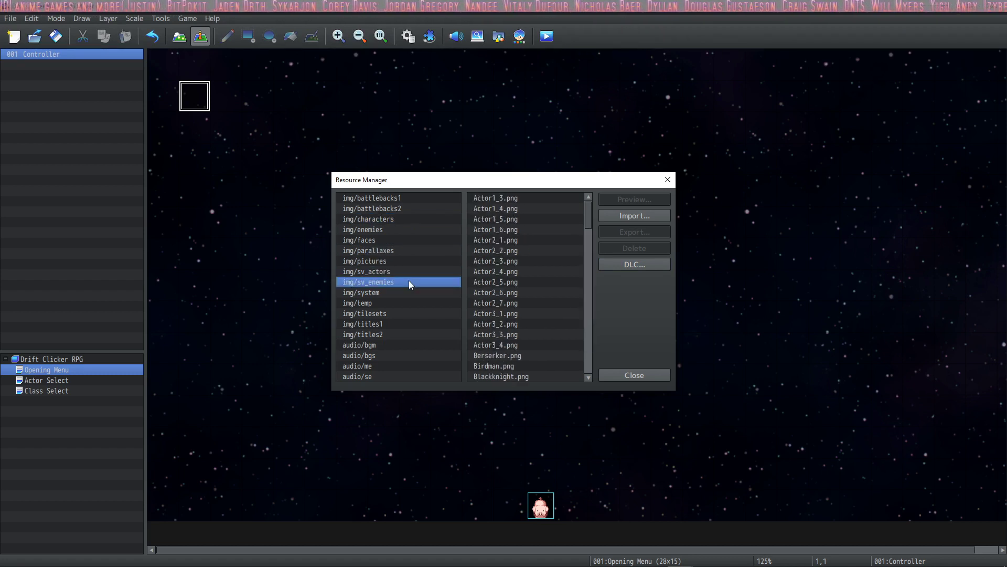
left_click(410, 318)
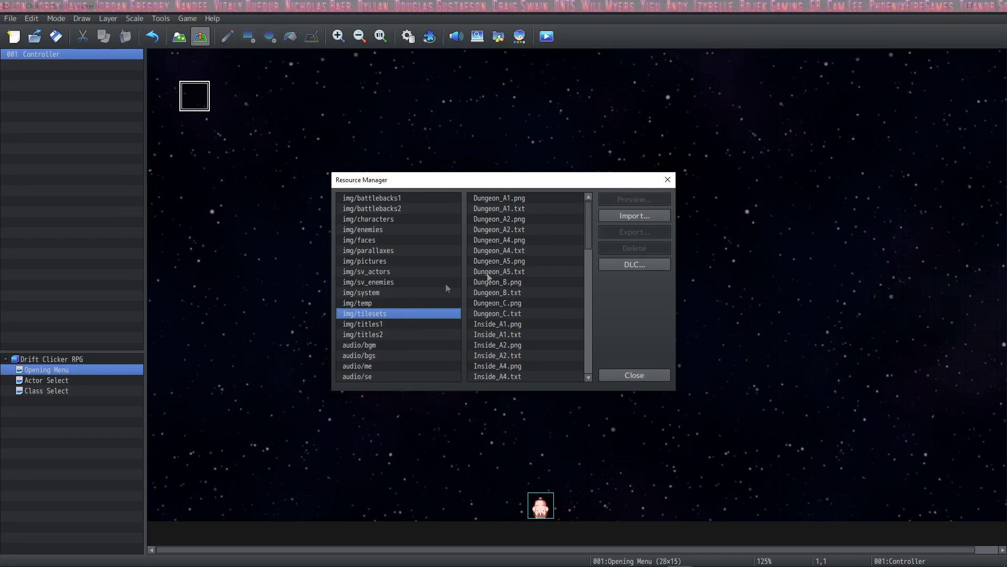
left_click(389, 359)
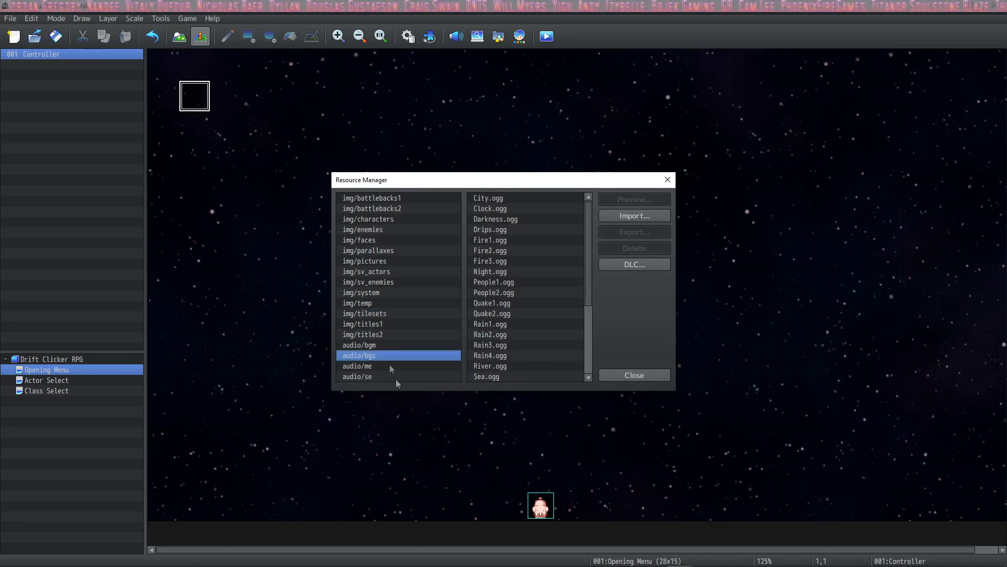
key("Up")
key("Up")
key("Up")
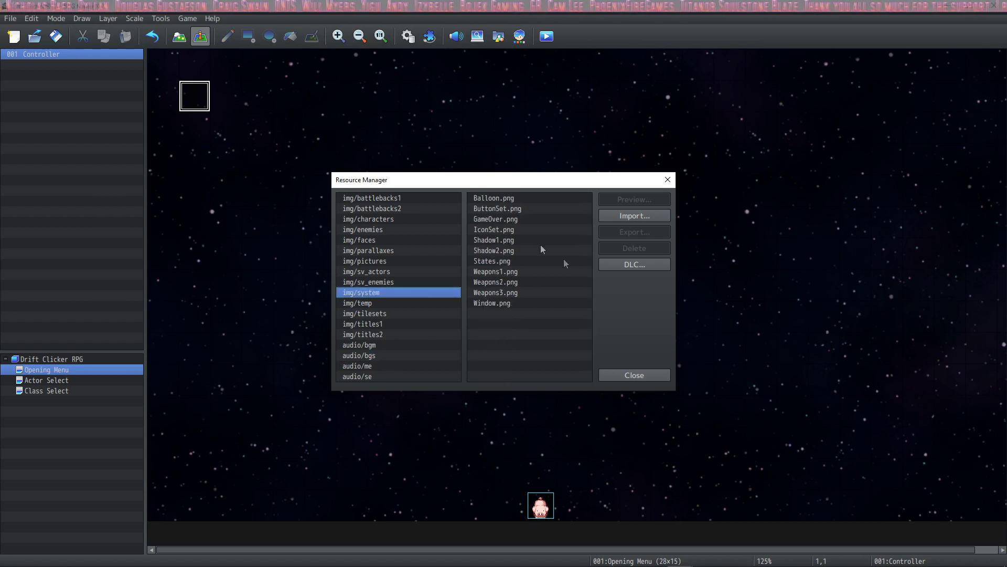
left_click(429, 315)
left_click(640, 268)
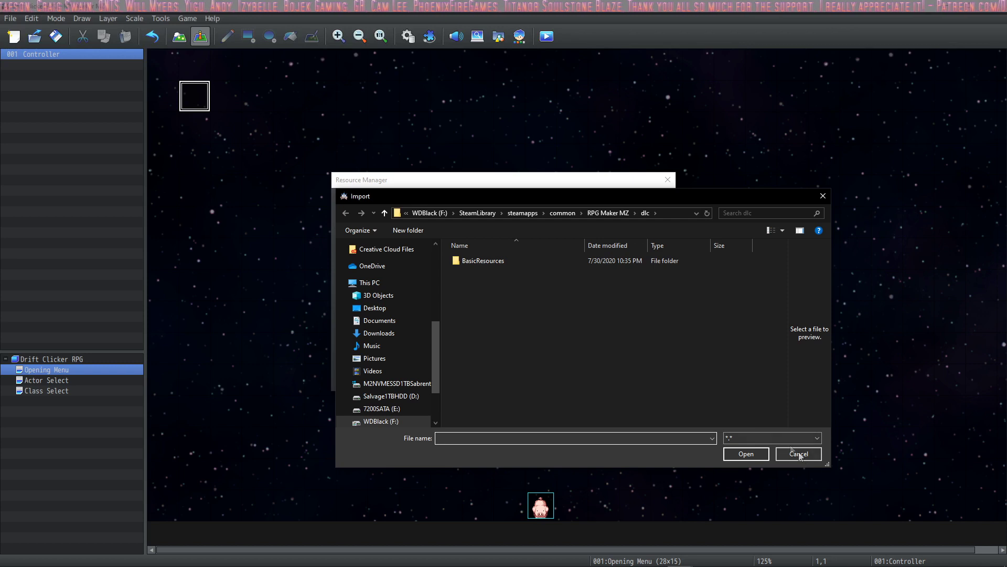
left_click(799, 453)
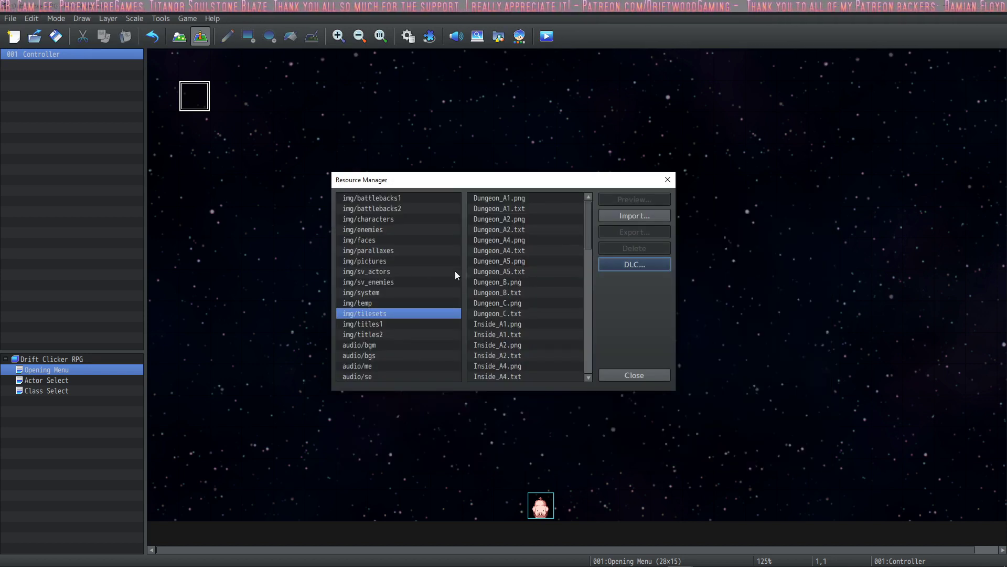
left_click(380, 262)
Import every picture from dlc\BasicResources\pictures, such as Actor1_1_full.png, into img/pictures.
left_click(641, 264)
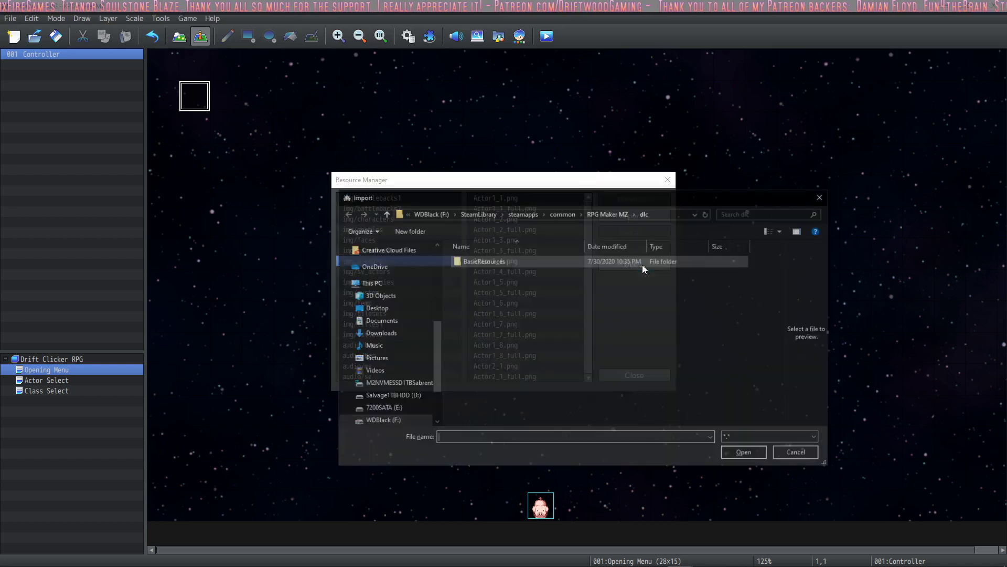
double_click(489, 263)
double_click(479, 263)
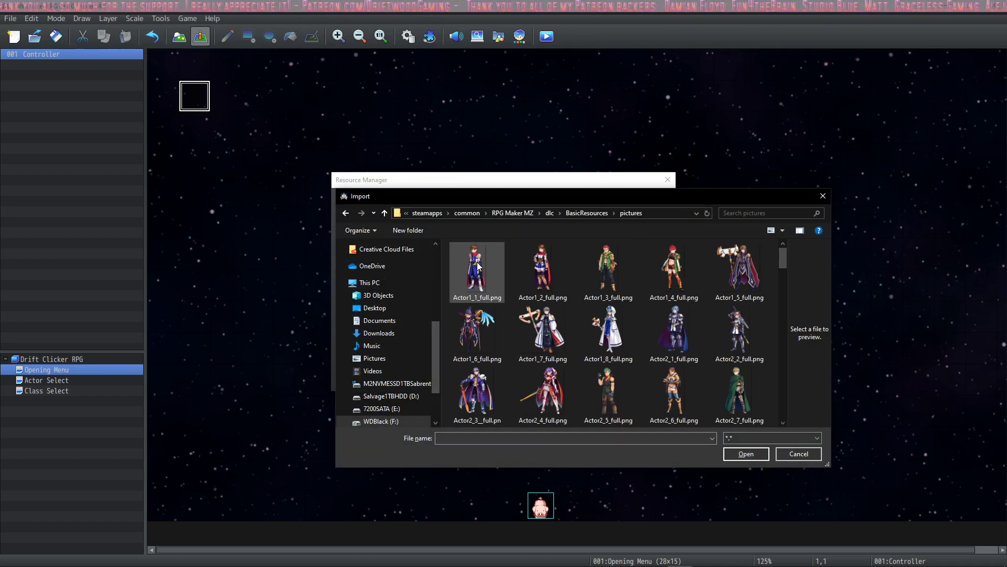
left_click(478, 266)
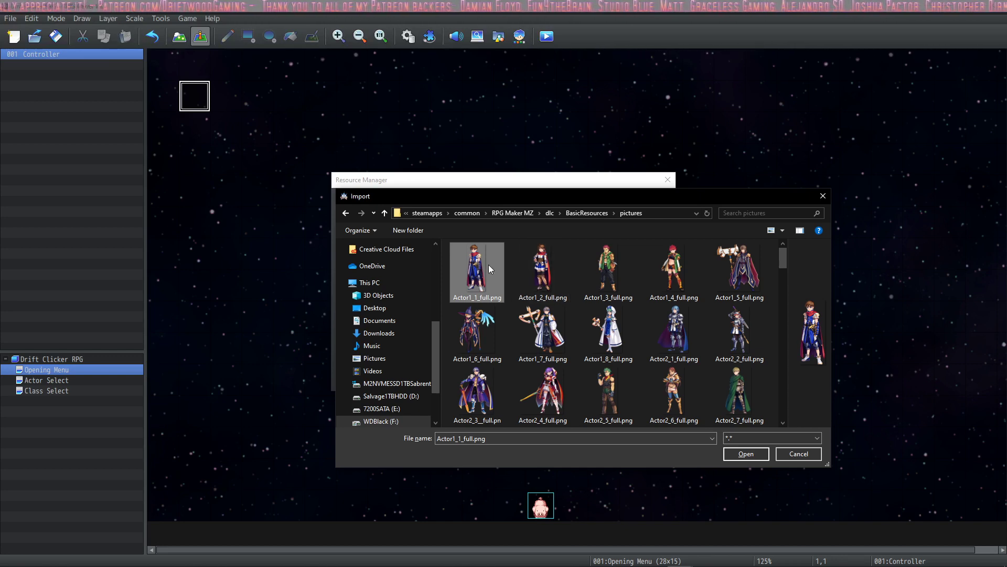
left_click_drag(784, 254, 801, 420)
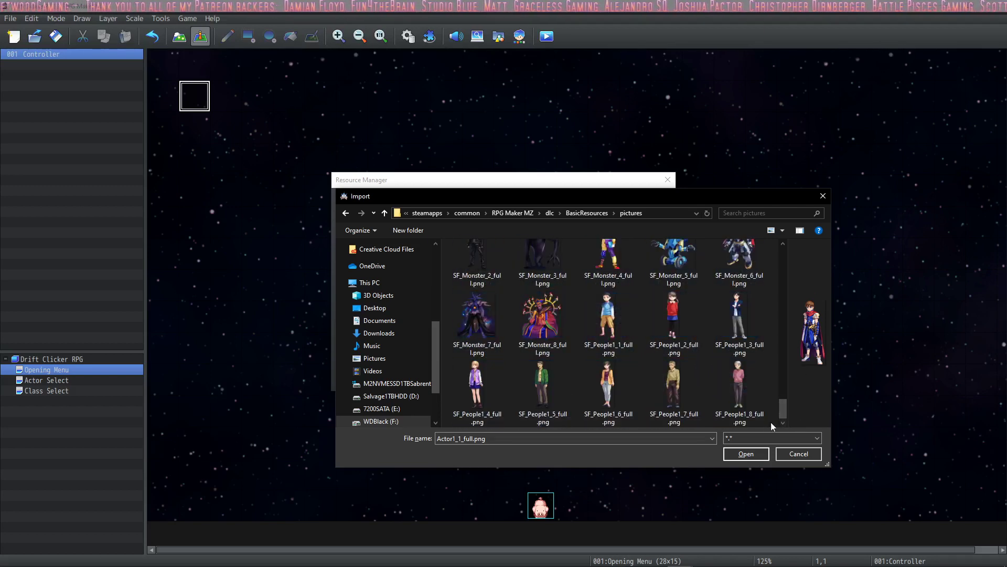
left_click(743, 408, "shift")
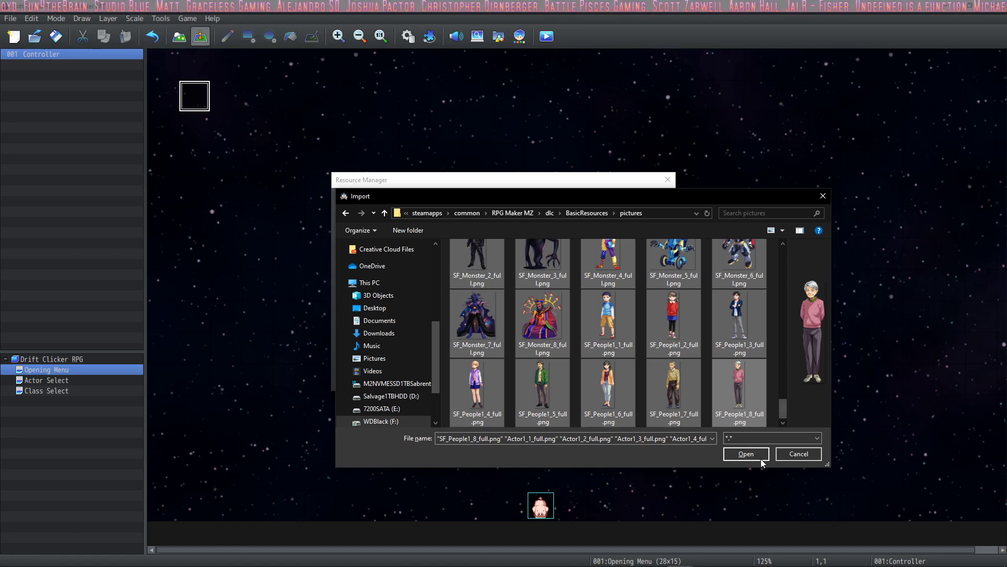
left_click(776, 413)
scroll(547, 326, "up", 5)
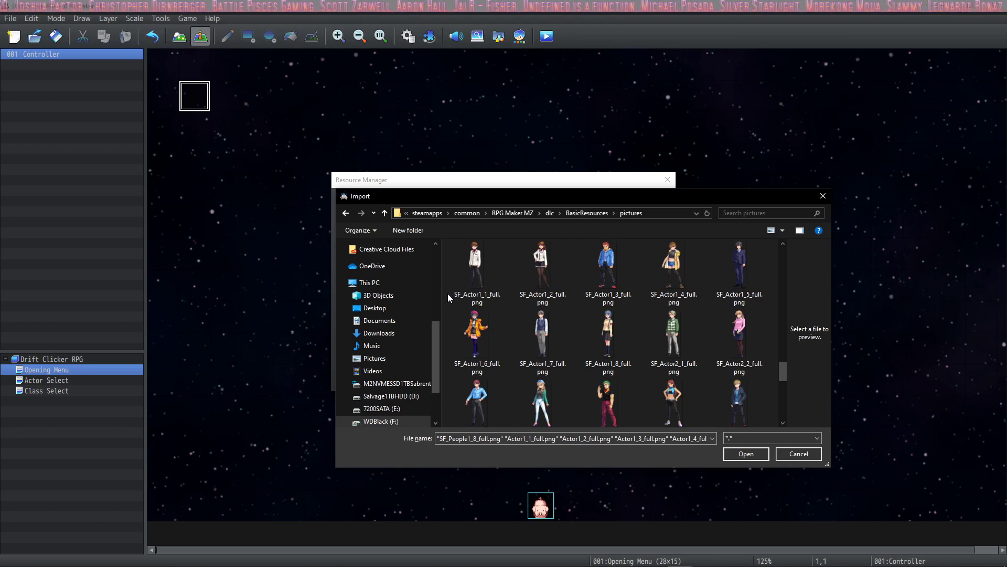
key("ctrl+a")
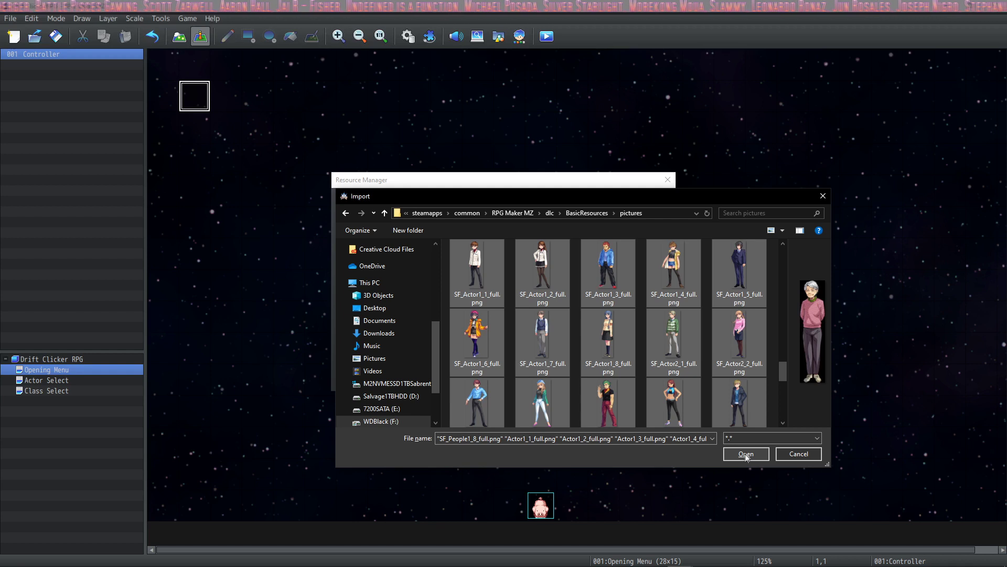
left_click(745, 455)
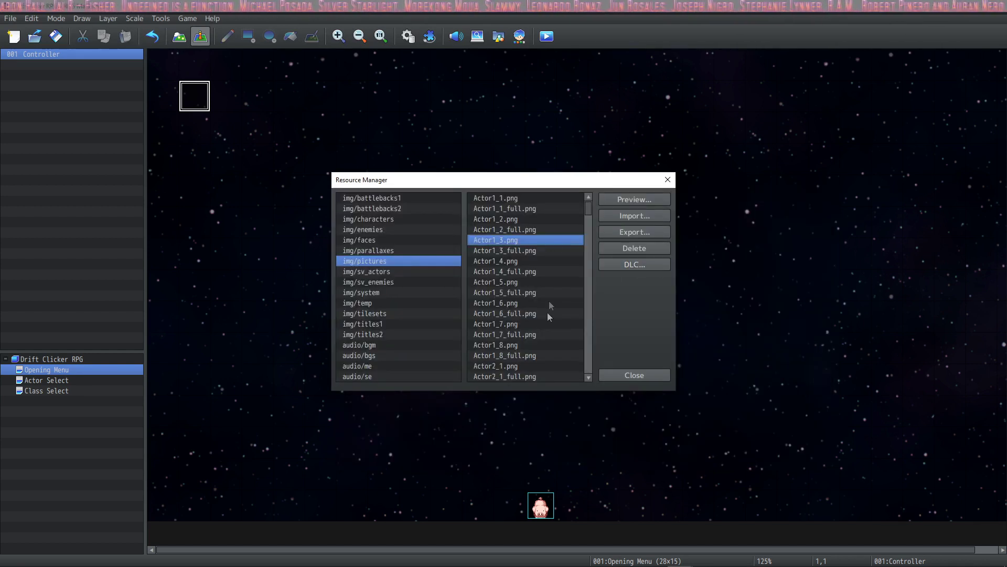
left_click(528, 219)
left_click(533, 292)
left_click(517, 323)
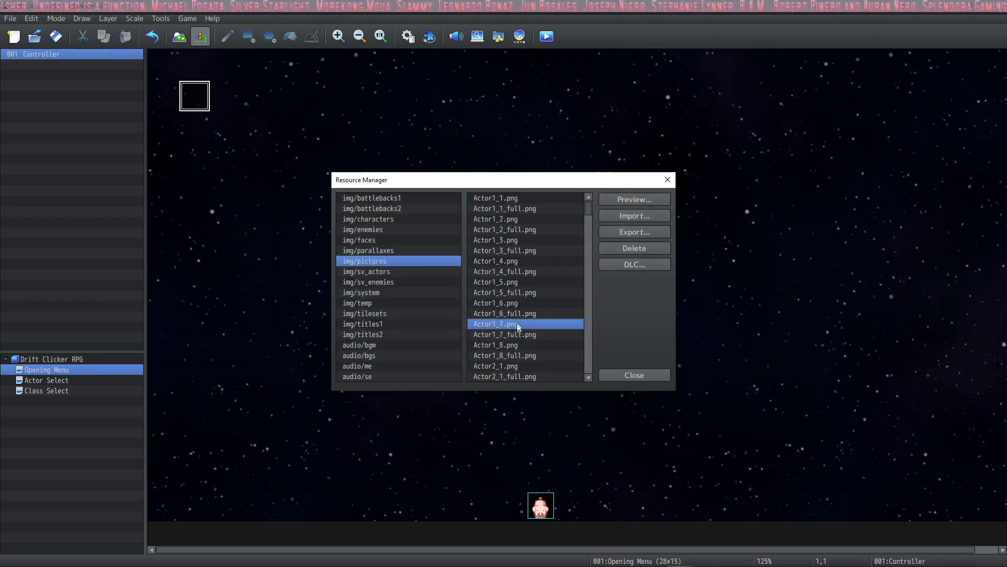
left_click(512, 271)
left_click(512, 345)
left_click(517, 291)
left_click(533, 260)
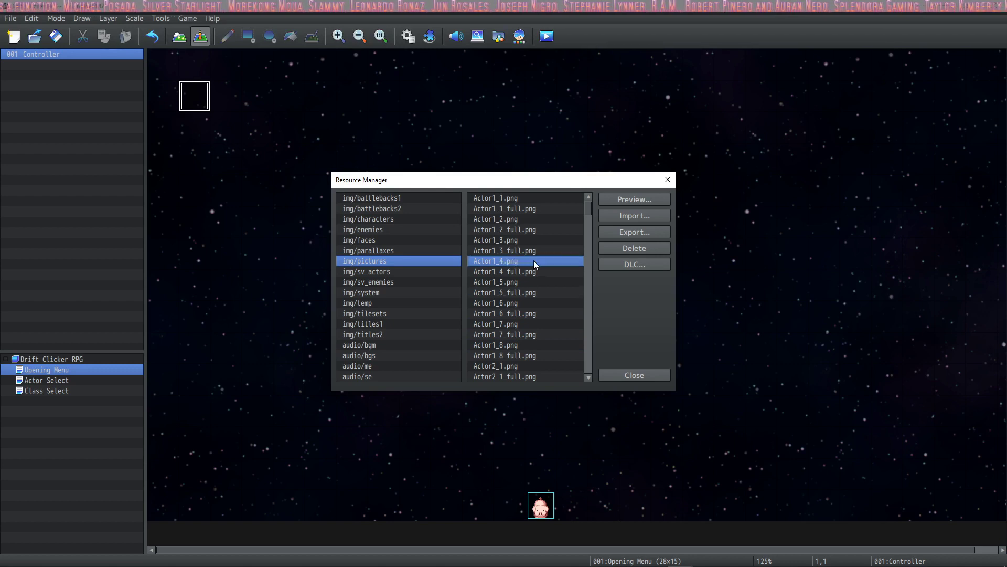